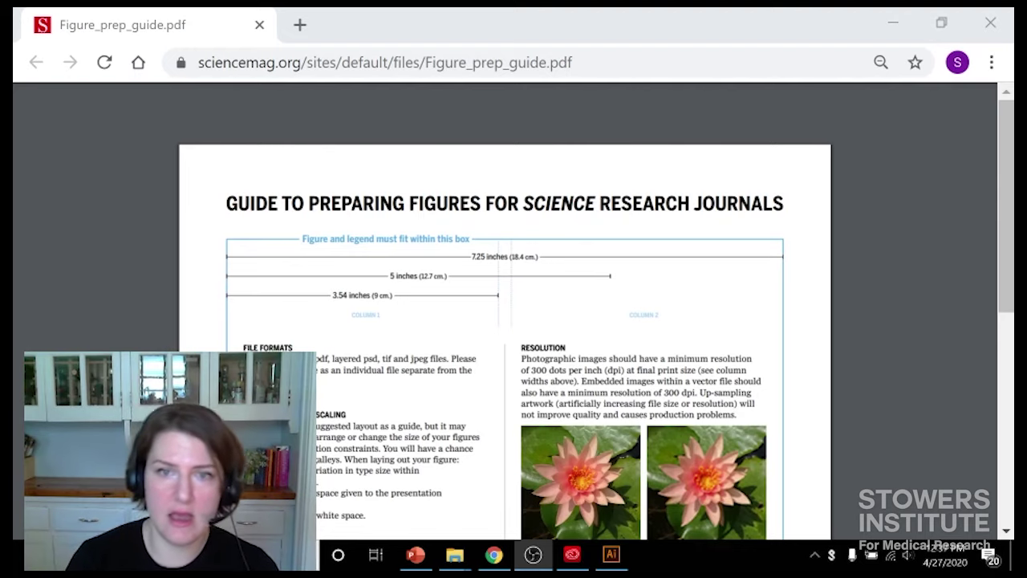
mouse_move(535, 245)
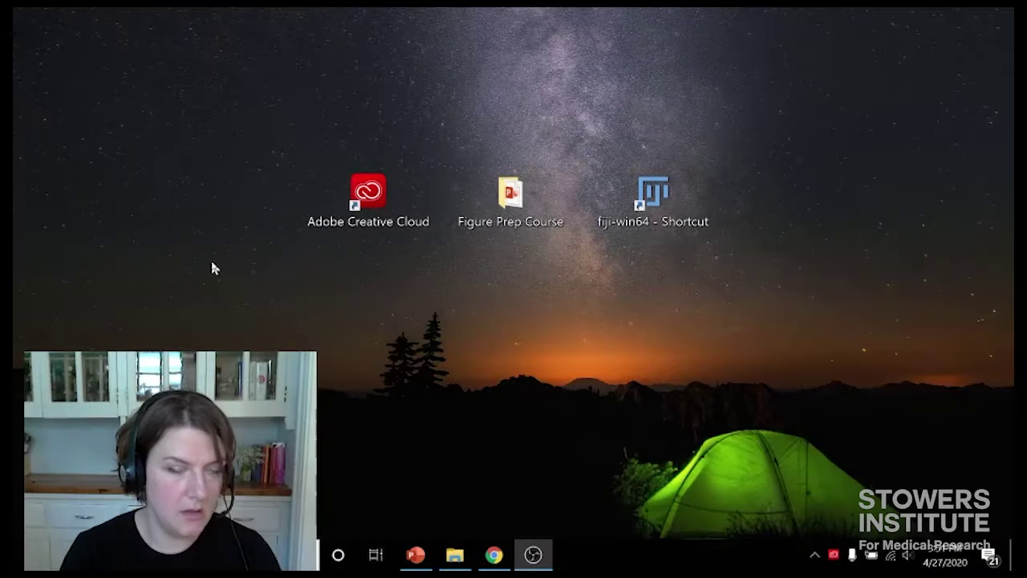
- Launch Illustrator from Creative Cloud Desktop and begin a new document from the Home screen
double_click(399, 193)
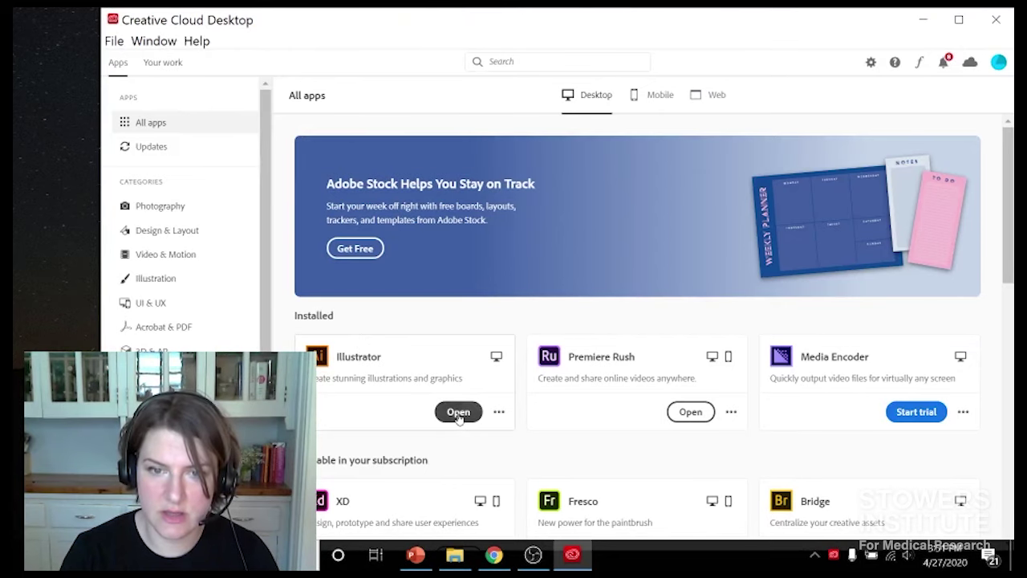
click(459, 414)
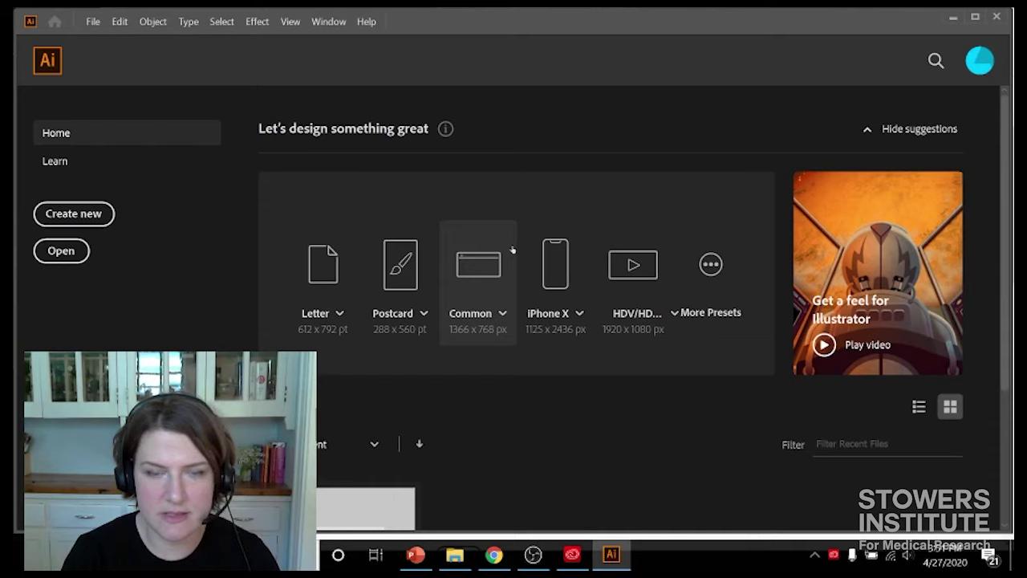
click(102, 215)
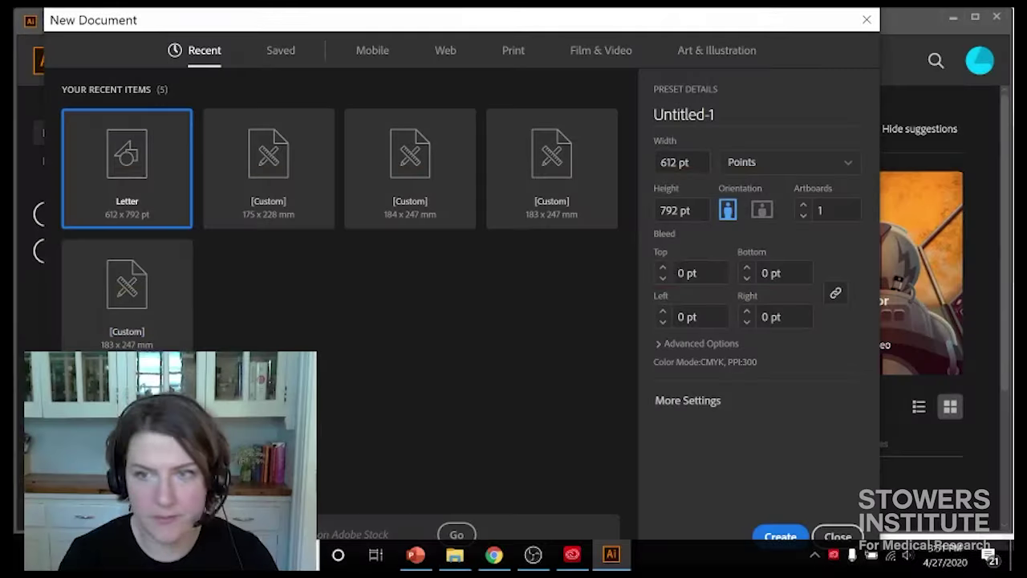
- Set the new document to Millimeters with width 183 and height 247
click(764, 170)
click(753, 272)
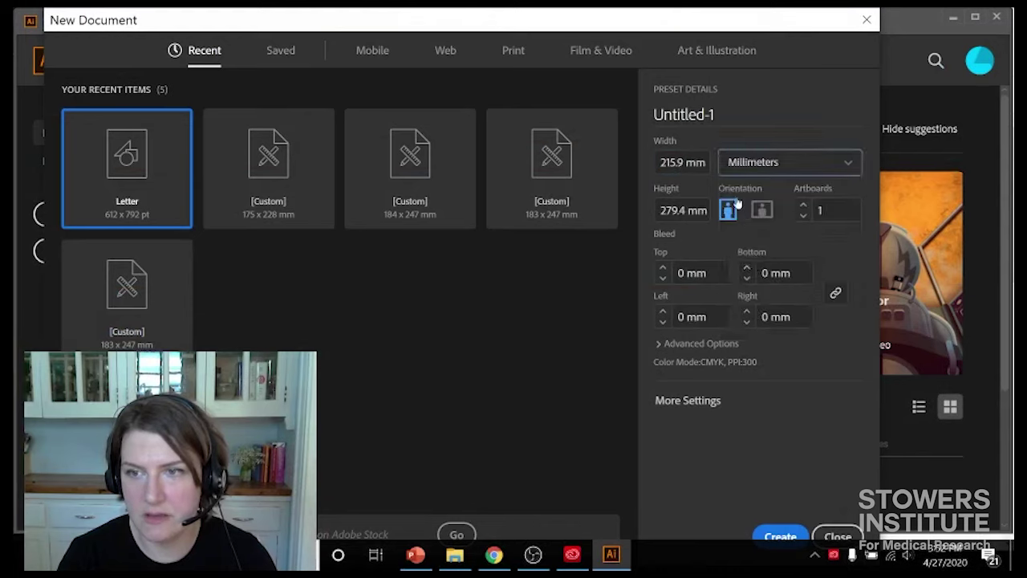
drag(683, 162, 649, 159)
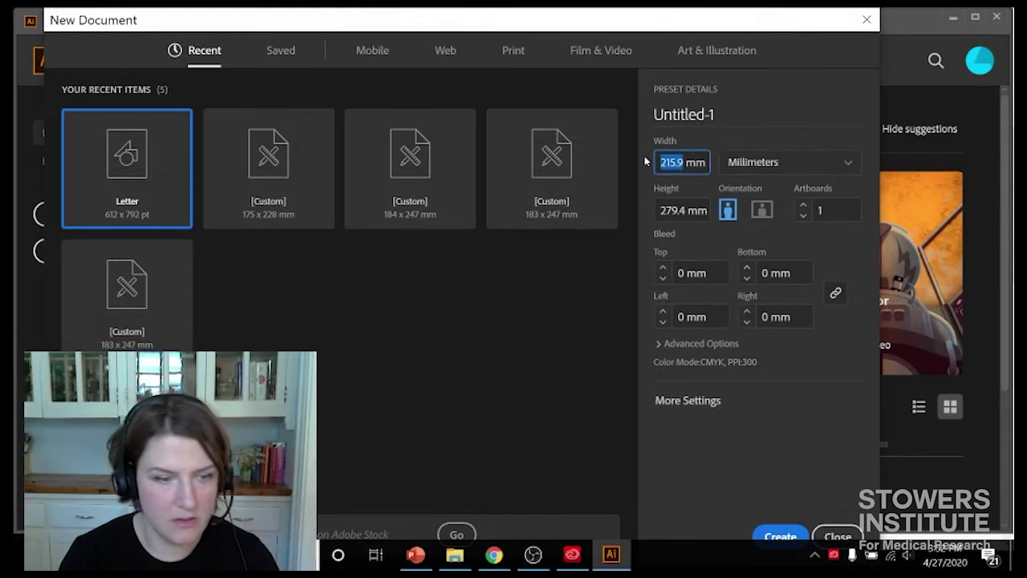
text(183)
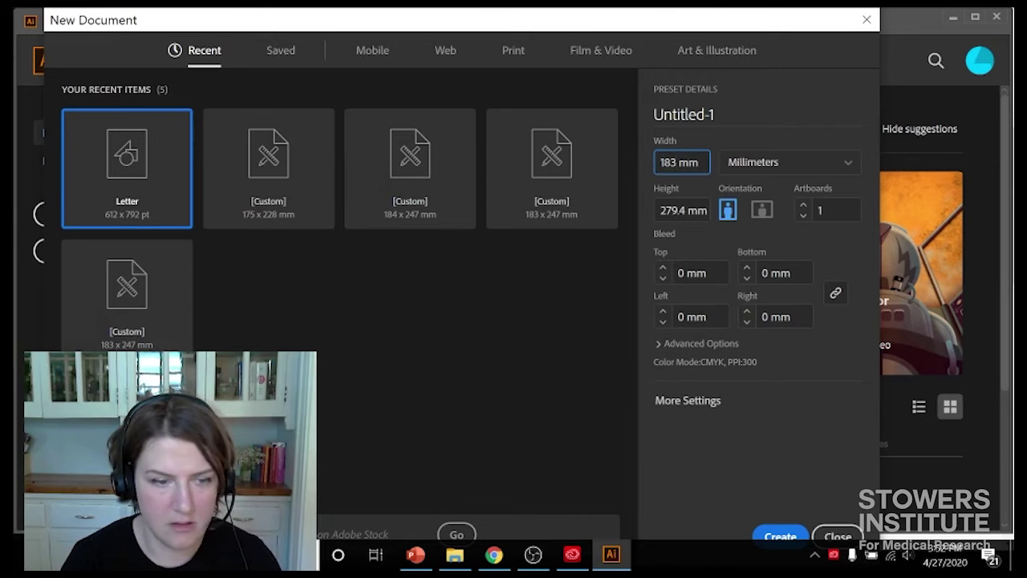
key(alt+Tab)
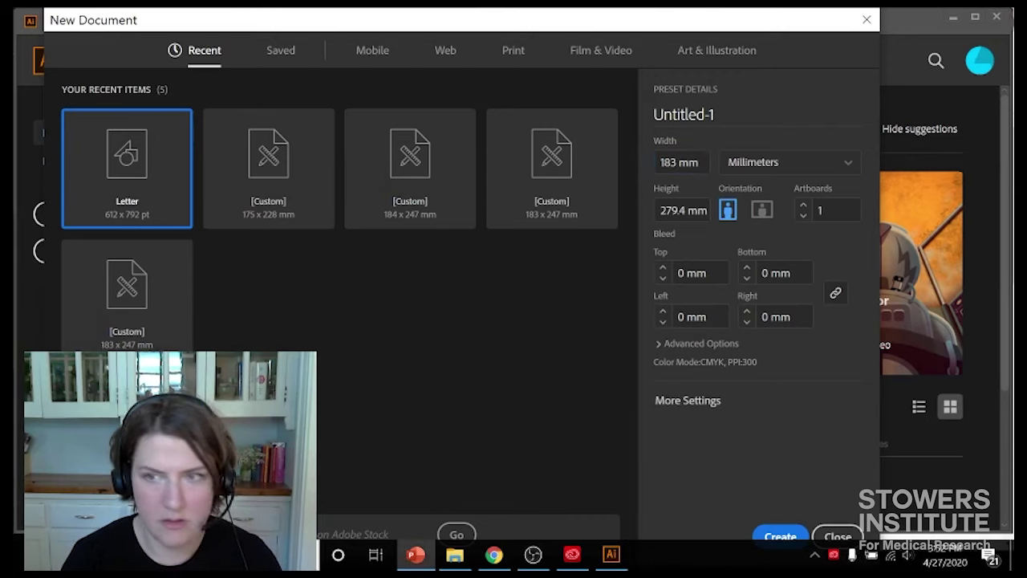
click(679, 211)
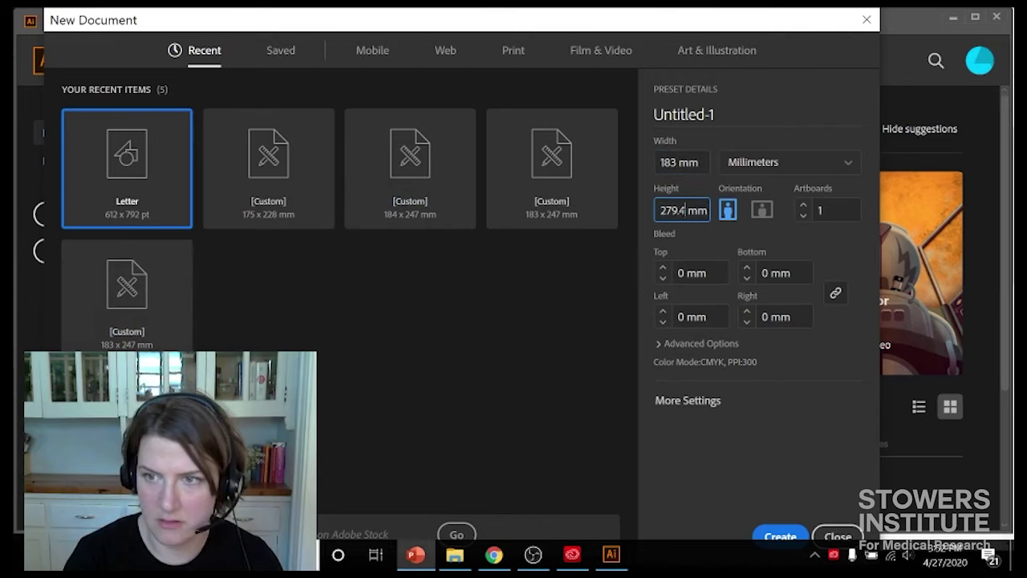
drag(687, 210, 638, 213)
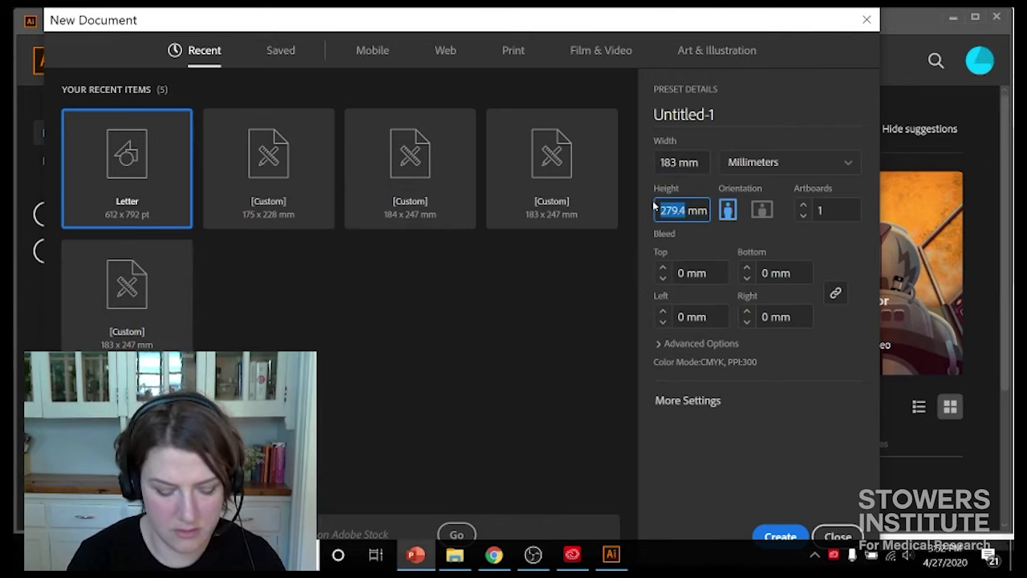
text(247)
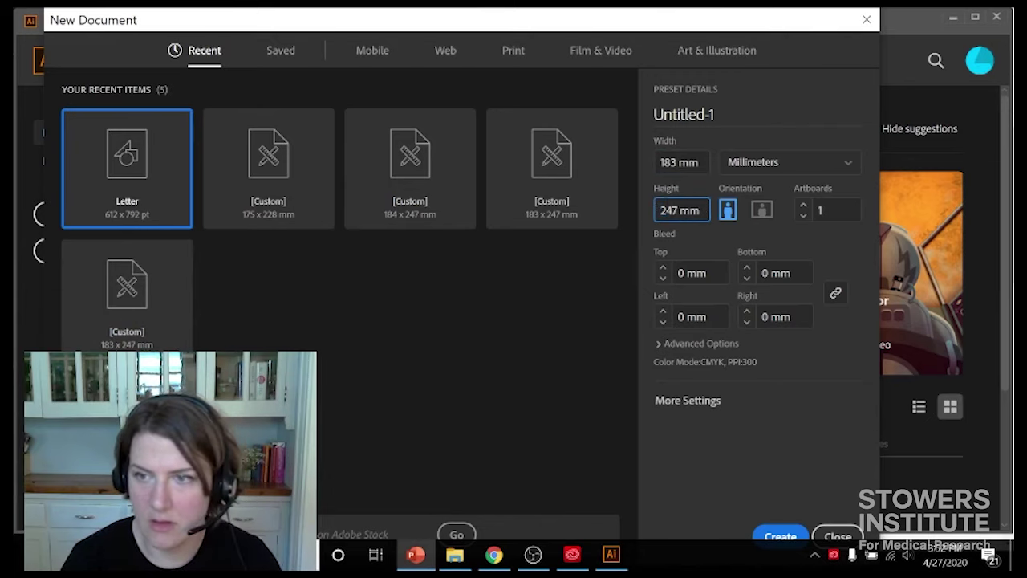
click(699, 252)
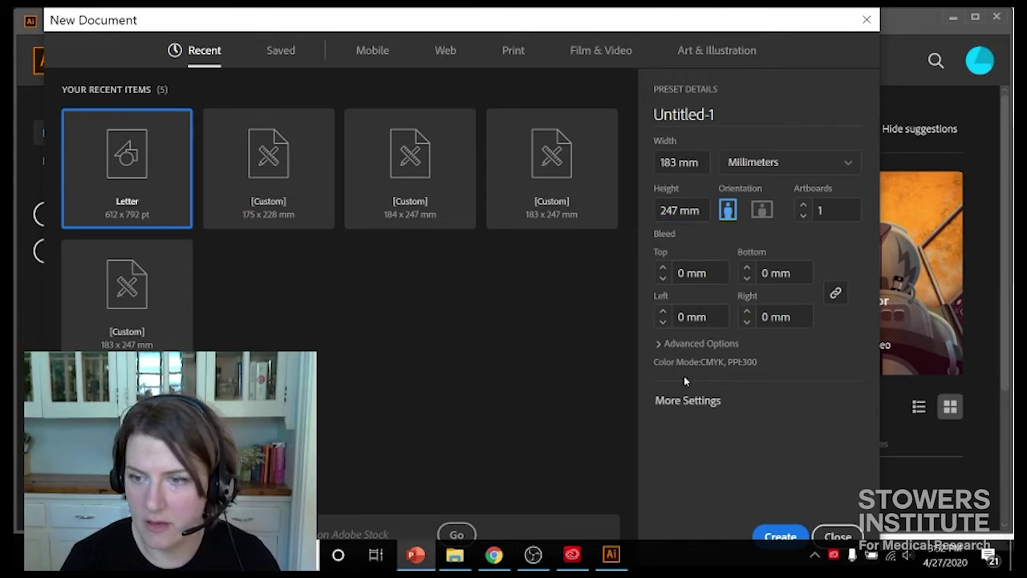
- Set the Color Mode to RGB Color under Advanced Options and create the document
click(699, 343)
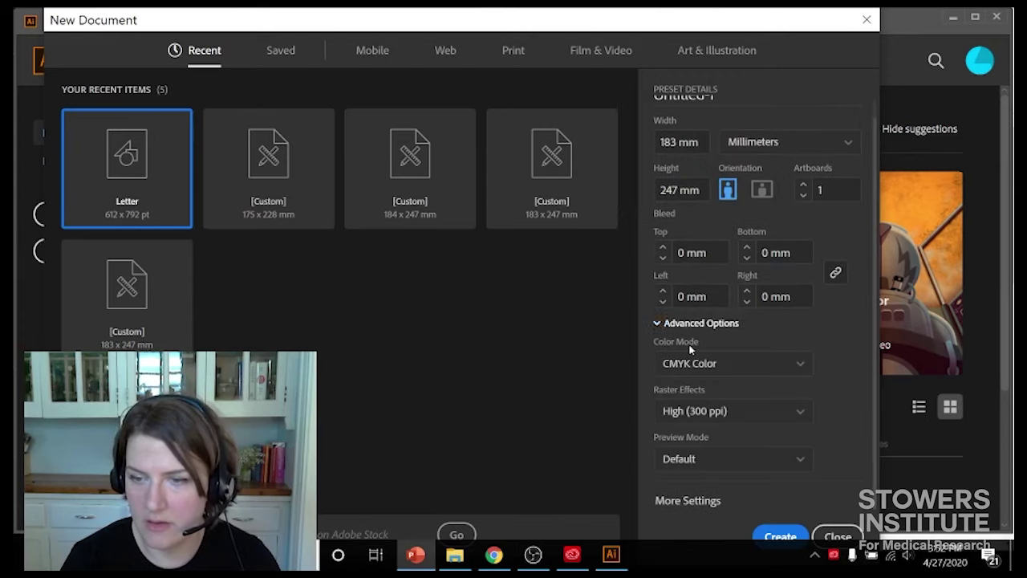
click(780, 364)
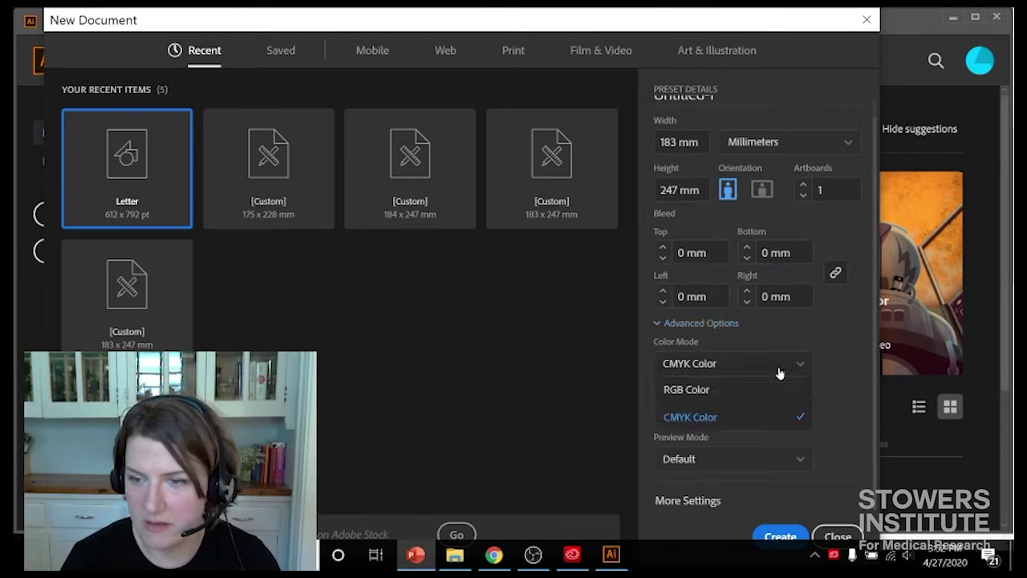
click(723, 389)
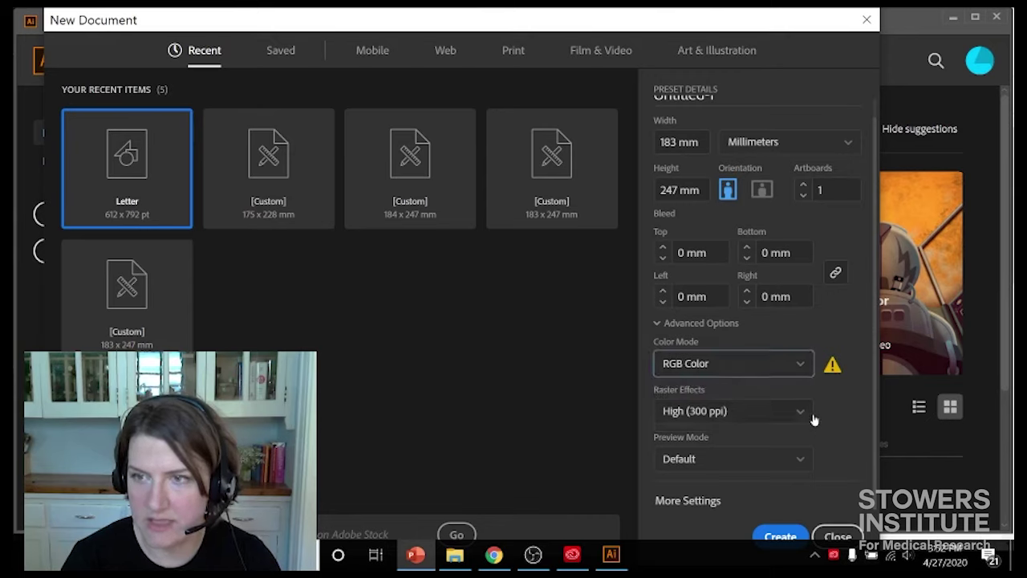
click(778, 536)
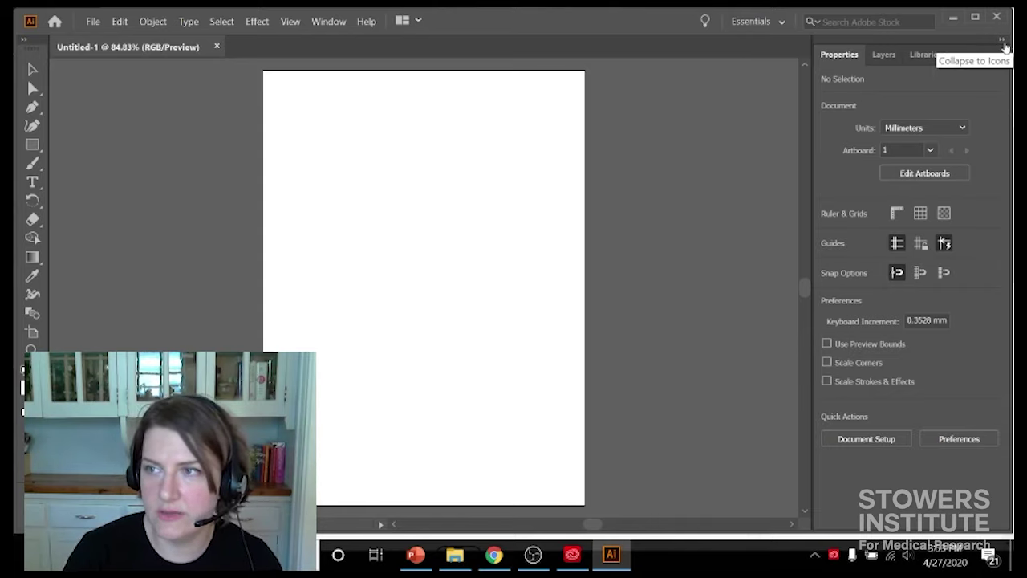
- Collapse the Properties, Layers and Libraries panel dock to icons
click(1003, 42)
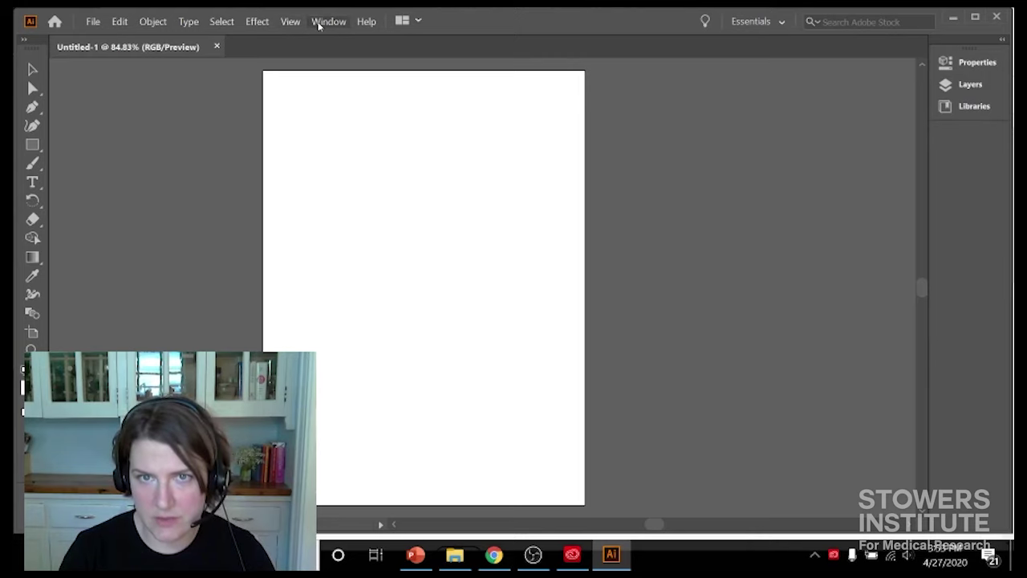
- Dock the Swatches panel and close the floating Brushes and Symbols panels
click(318, 24)
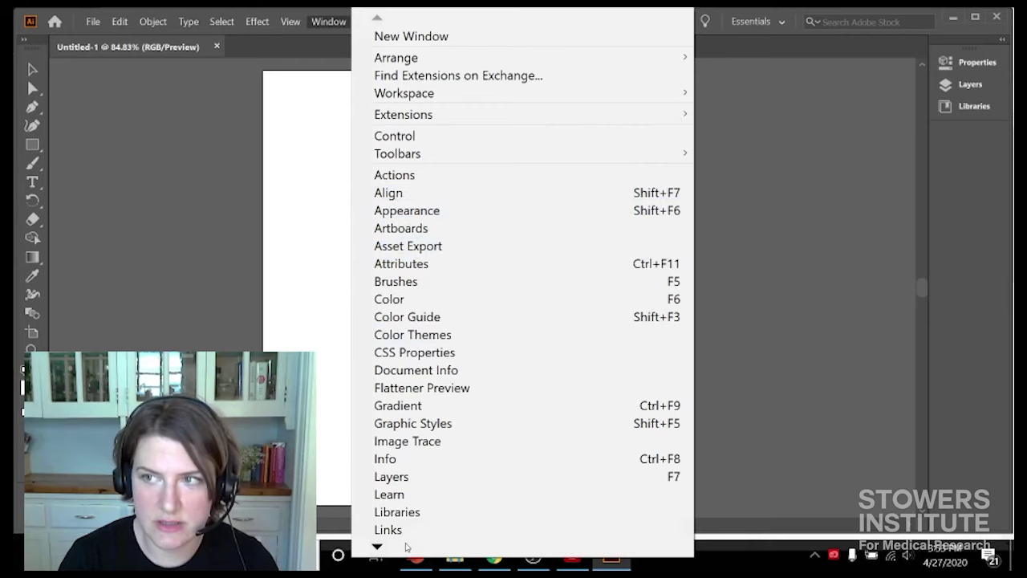
mouse_move(407, 546)
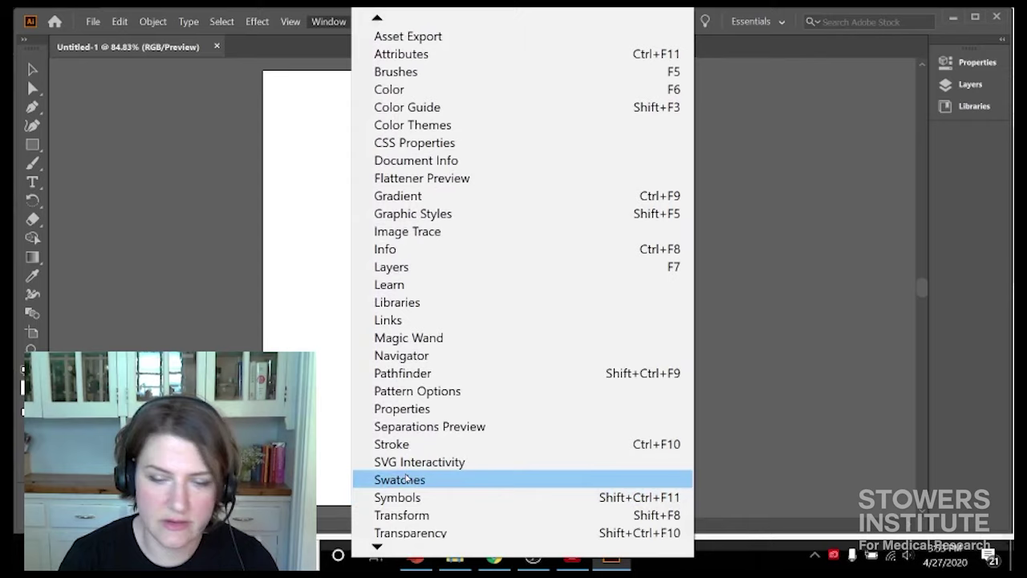
click(399, 480)
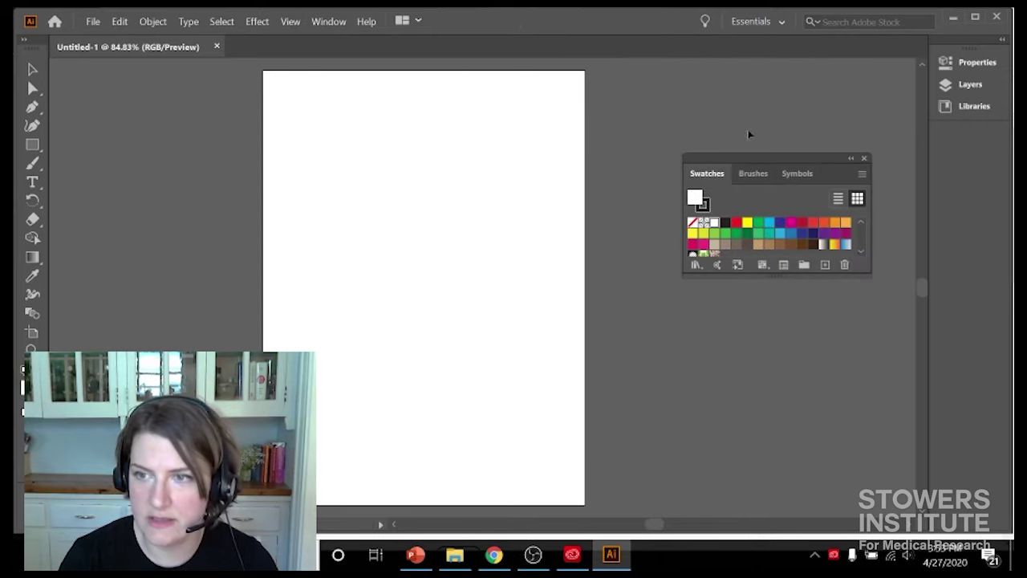
drag(721, 177, 968, 133)
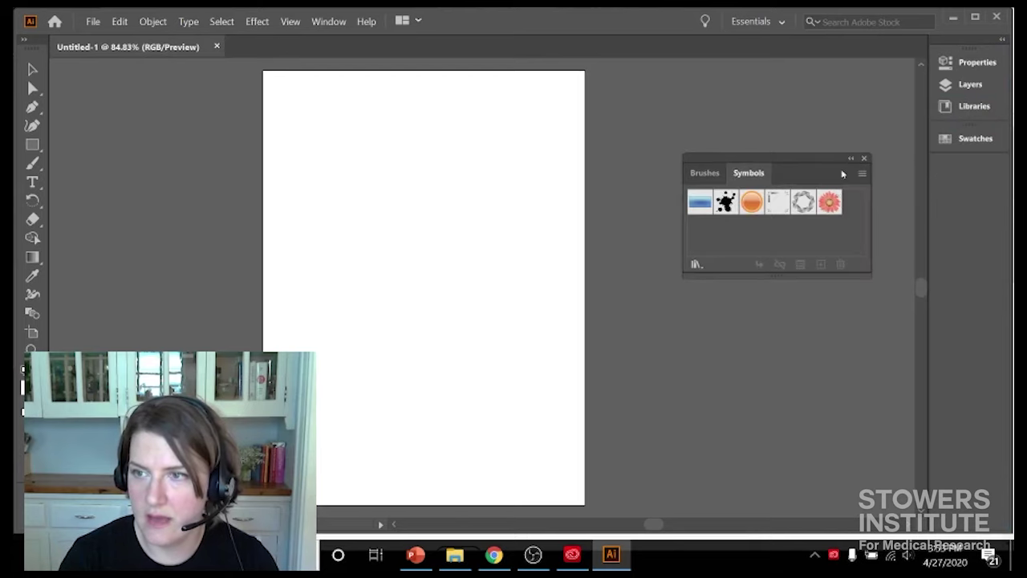
click(864, 159)
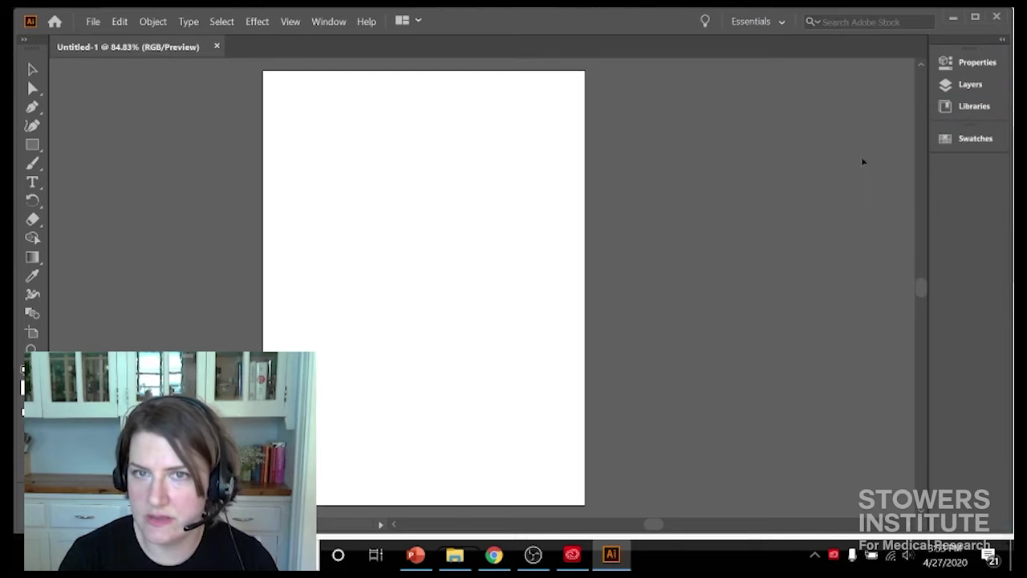
- Dock the Attributes panel beside Swatches and close the leftover Document Info panel
click(326, 22)
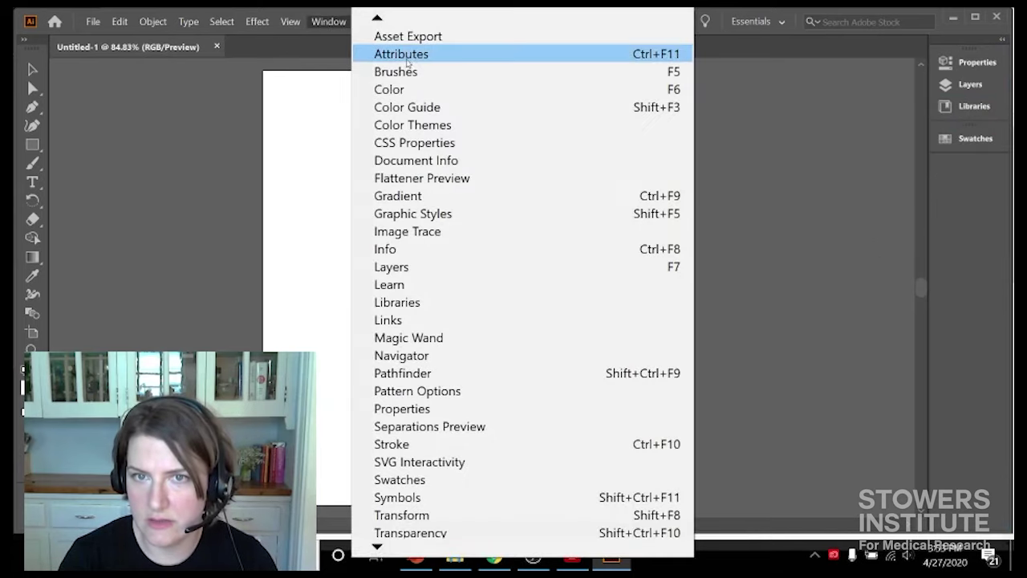
click(408, 54)
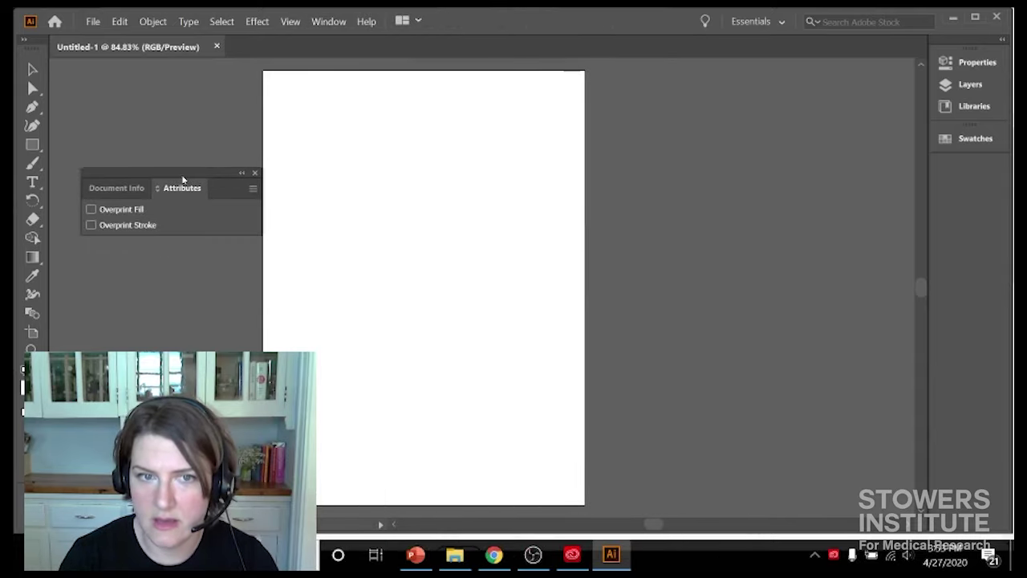
drag(179, 191, 958, 152)
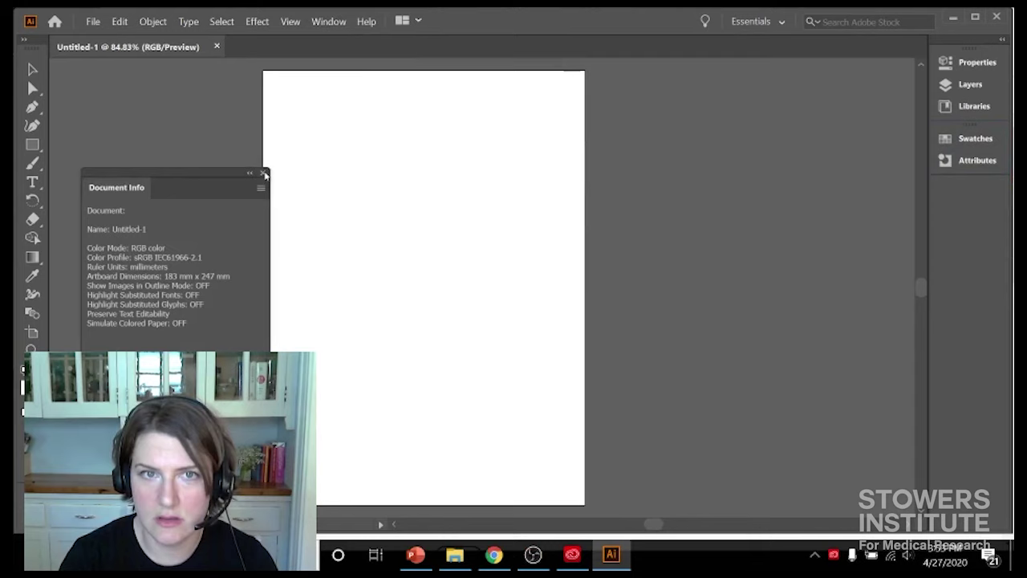
click(264, 174)
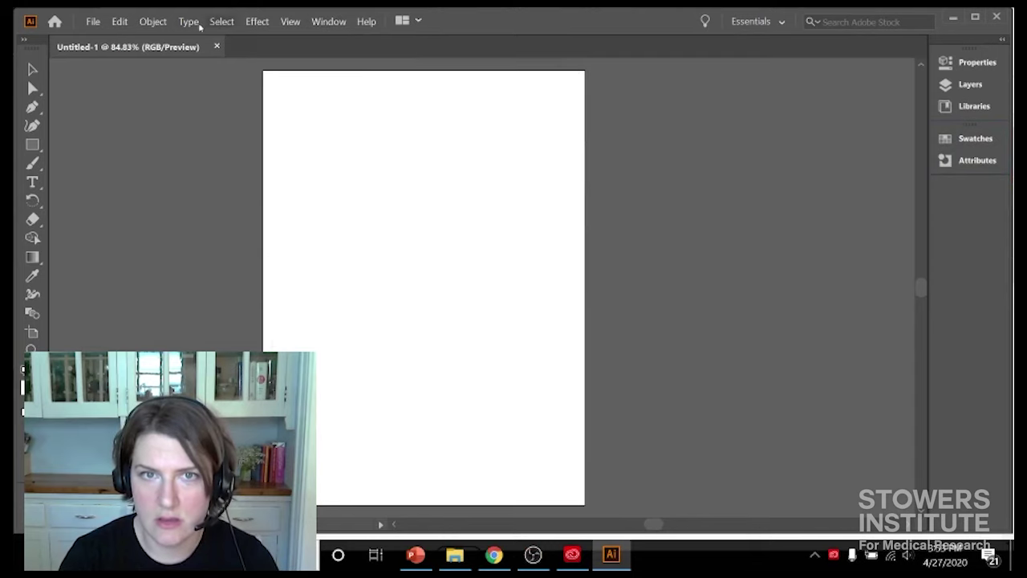
click(326, 22)
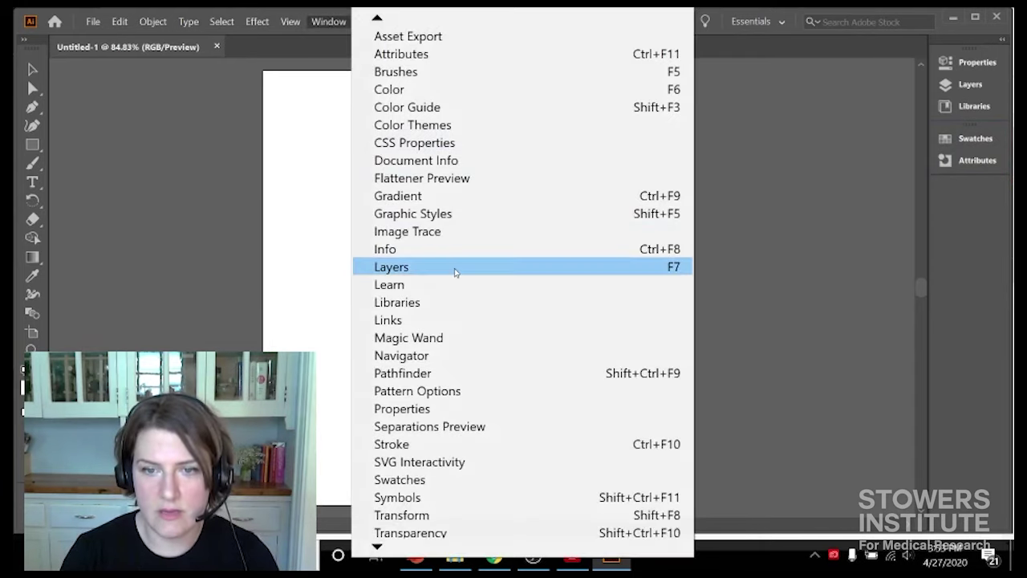
scroll(457, 506, down, 3)
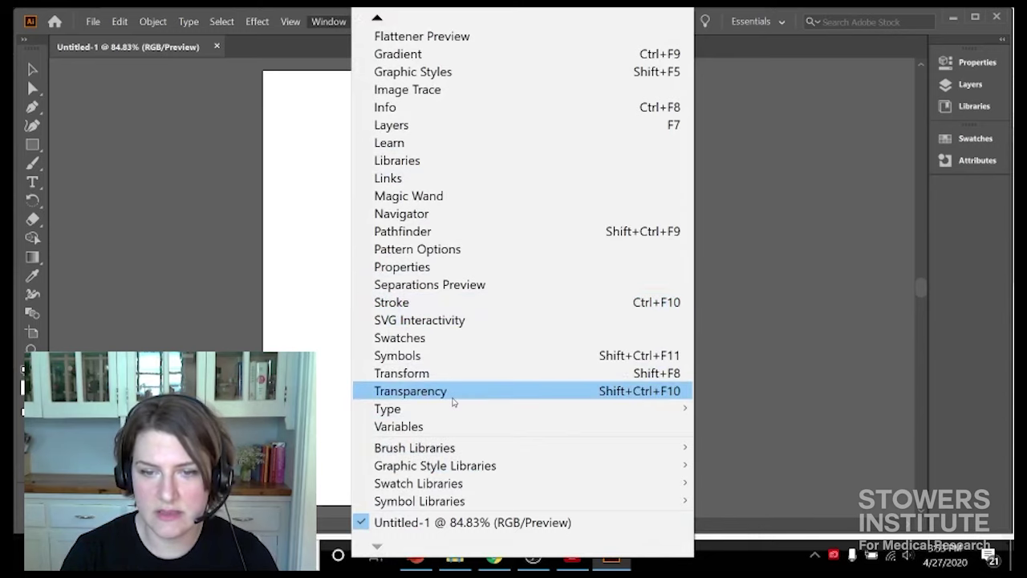
mouse_move(456, 407)
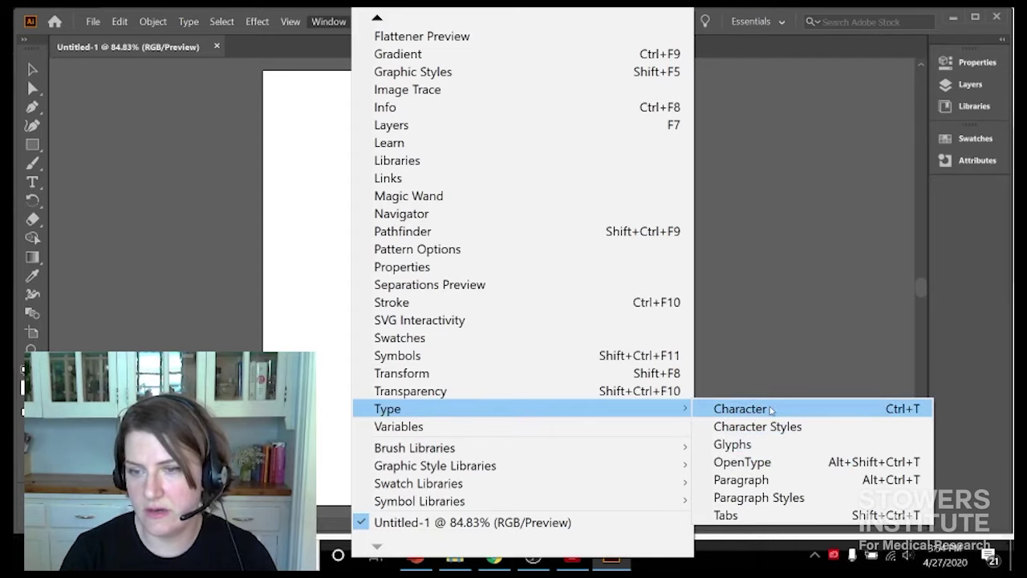
- Dock the Character and Character Styles panels, closing the floating Paragraph, OpenType and Paragraph Styles panels
click(770, 411)
drag(557, 133, 954, 203)
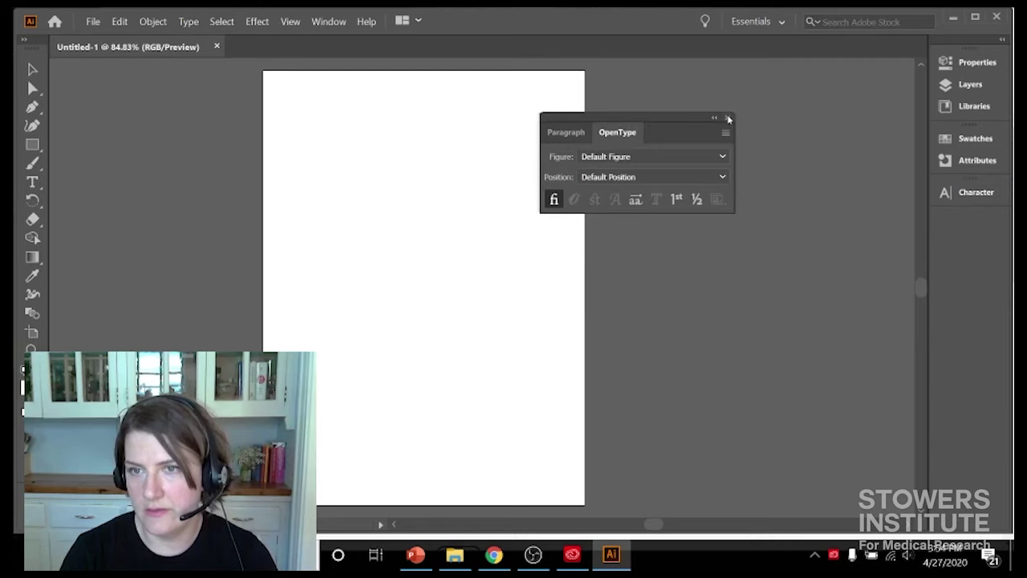
click(728, 119)
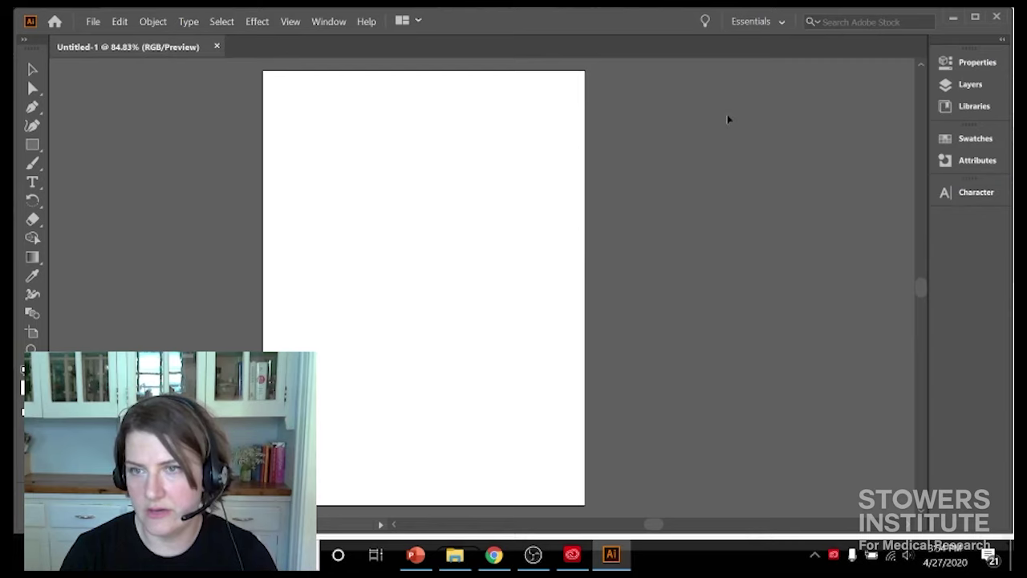
click(333, 24)
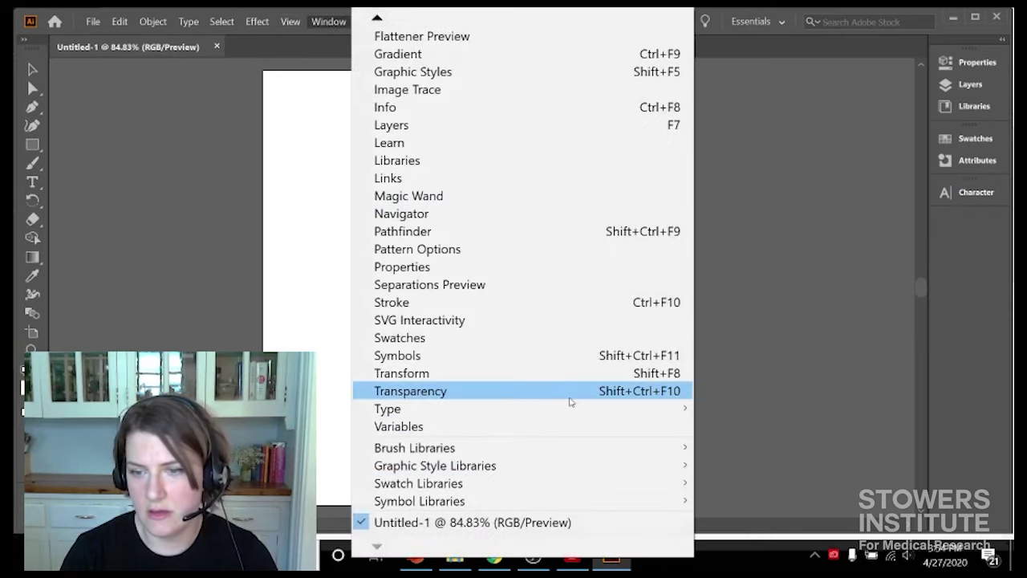
mouse_move(687, 410)
click(758, 426)
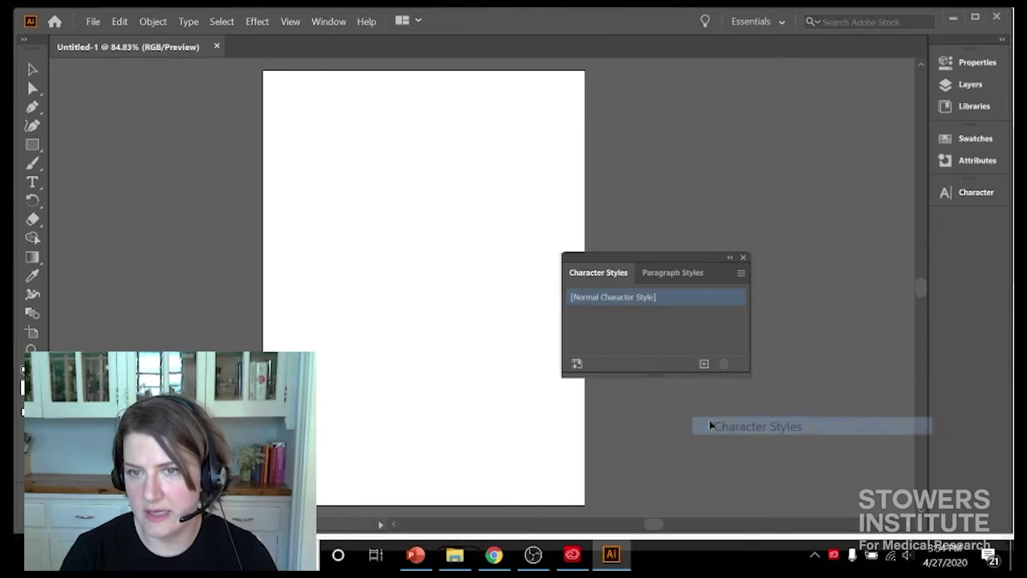
drag(578, 275, 987, 207)
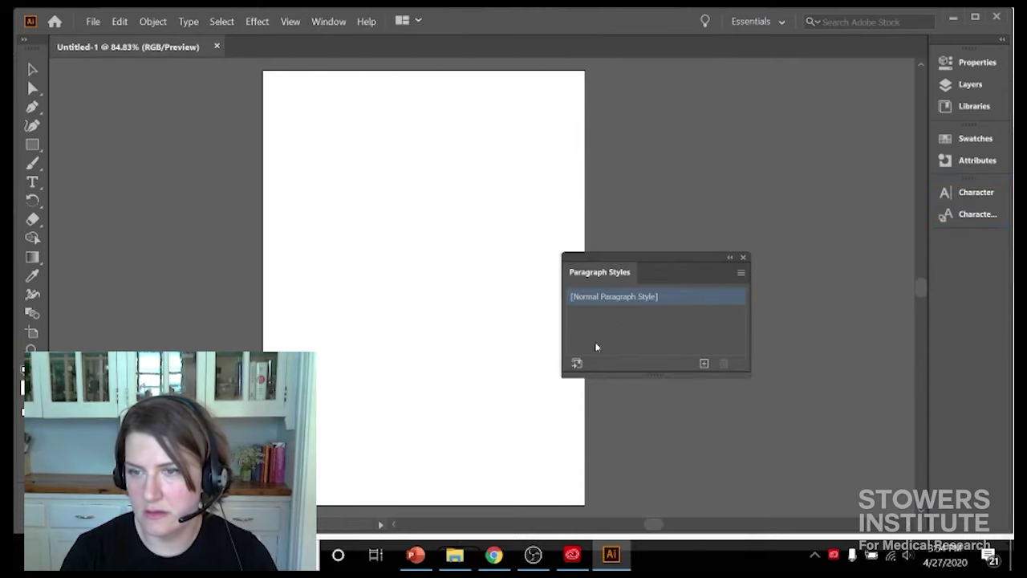
click(744, 258)
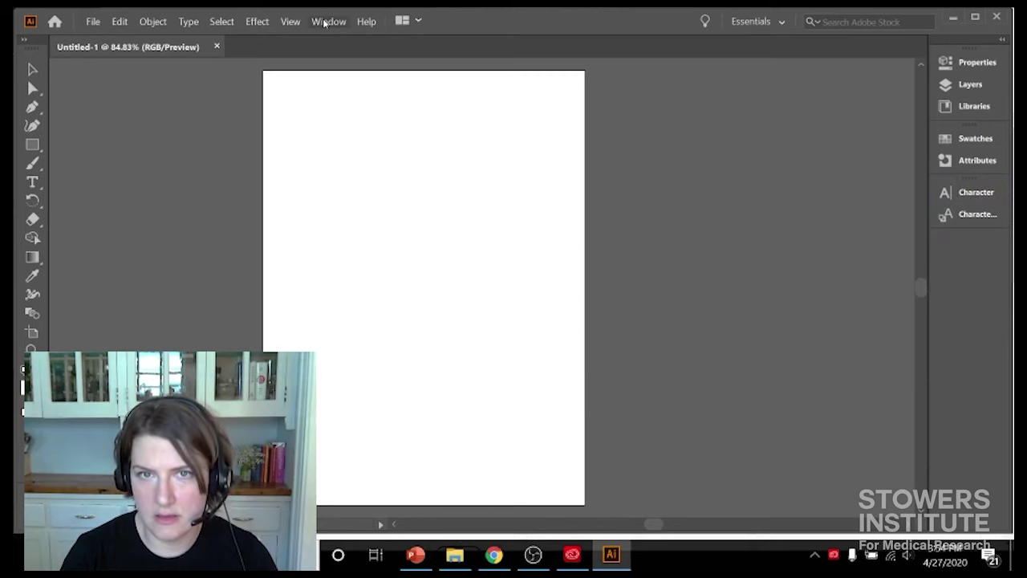
- Dock the Glyphs panel with the other panels
click(325, 20)
mouse_move(654, 419)
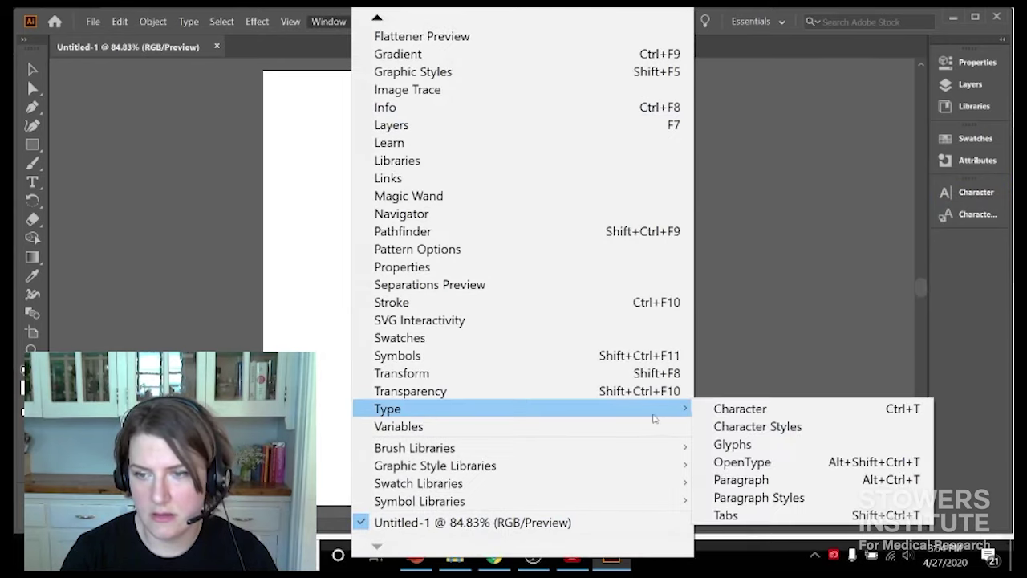
click(715, 442)
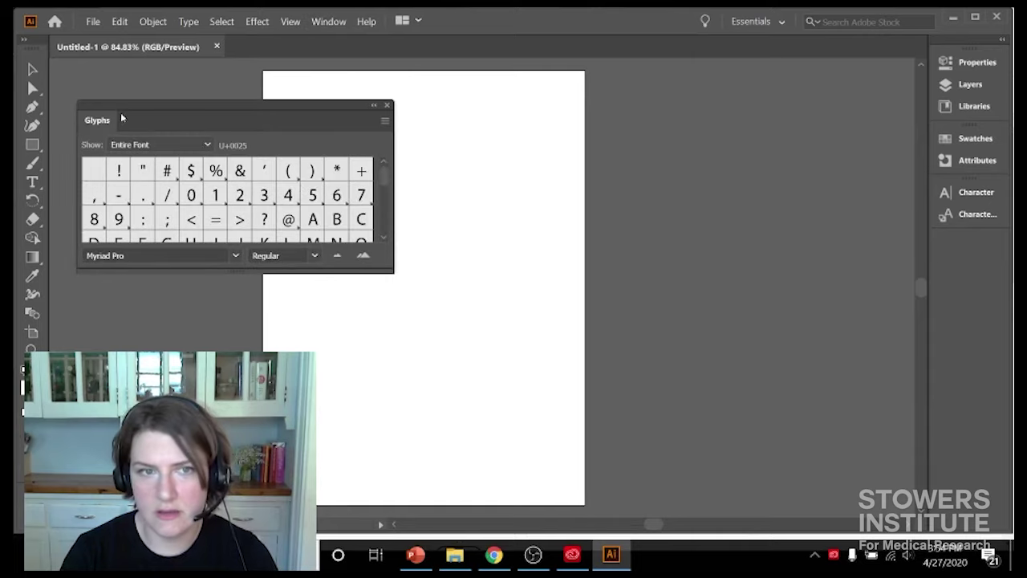
drag(95, 122, 971, 232)
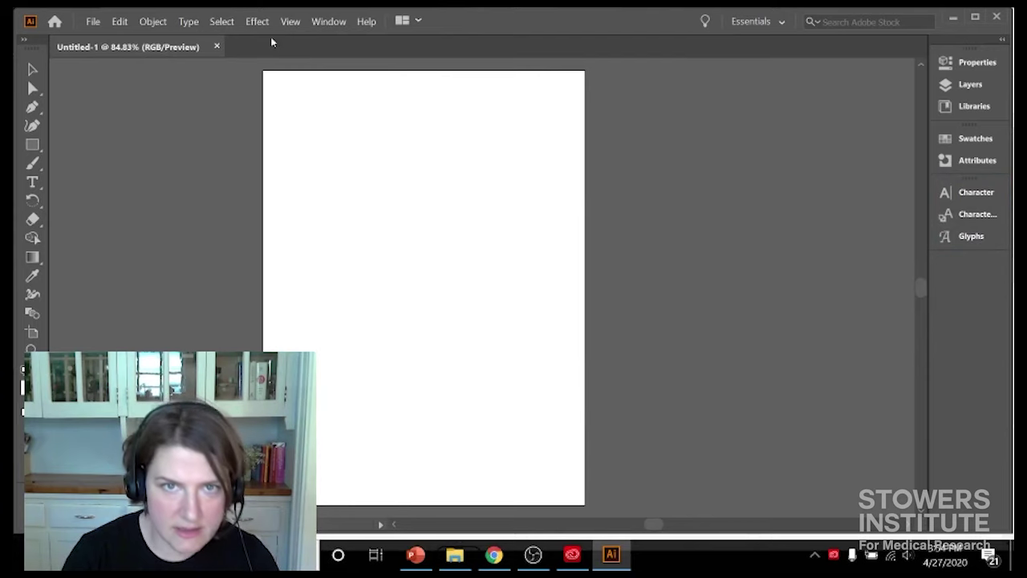
- Dock the Align and Transform panels via Shift+F7 and close the leftover Pathfinder panel
click(325, 22)
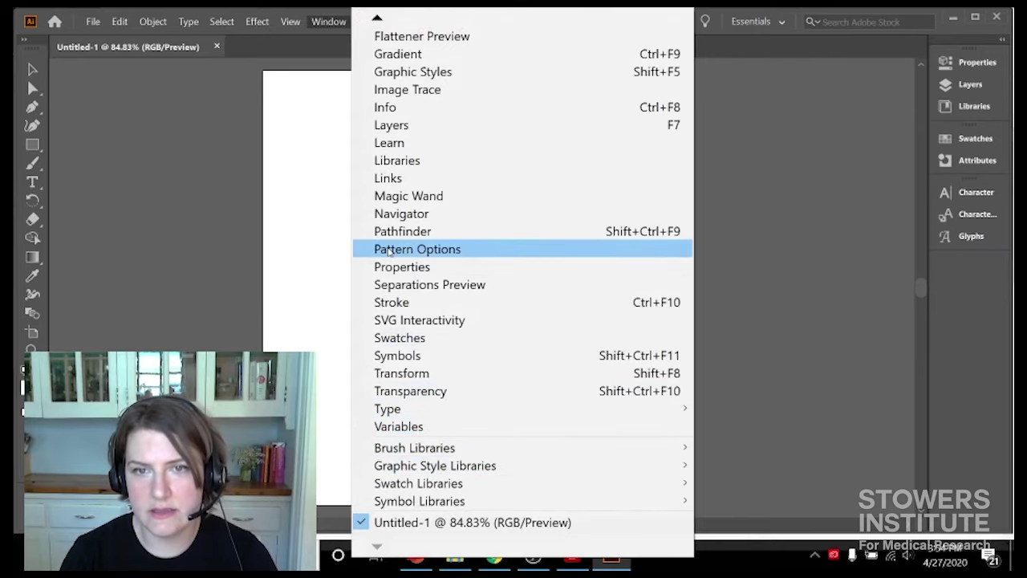
mouse_move(396, 22)
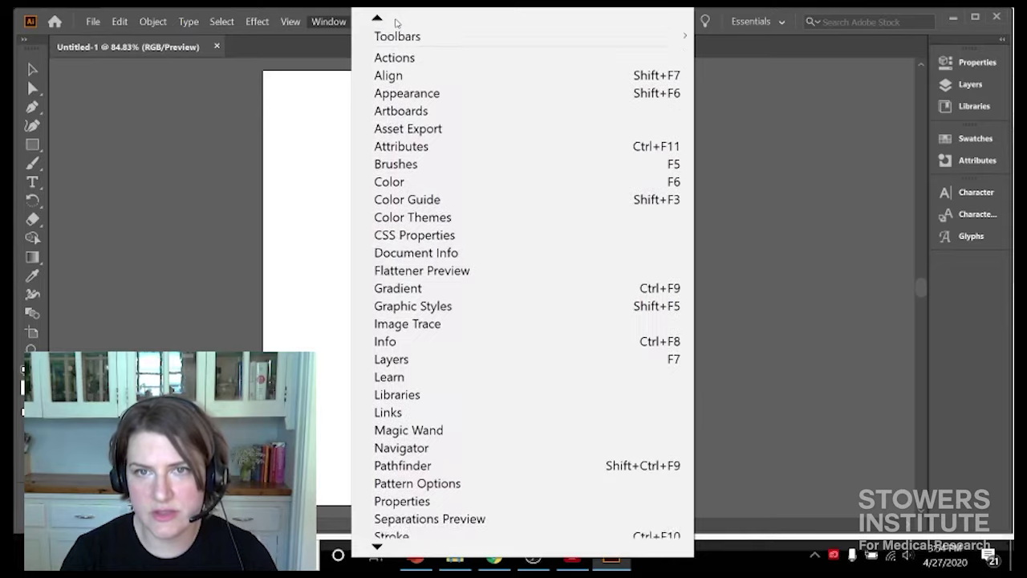
key(Escape)
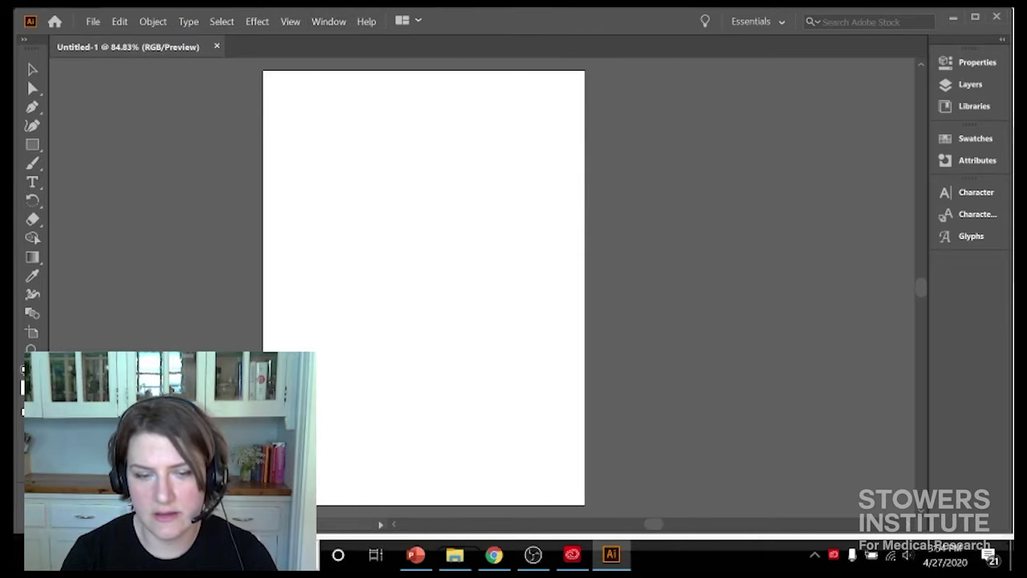
key(shift+F7)
drag(407, 276, 438, 195)
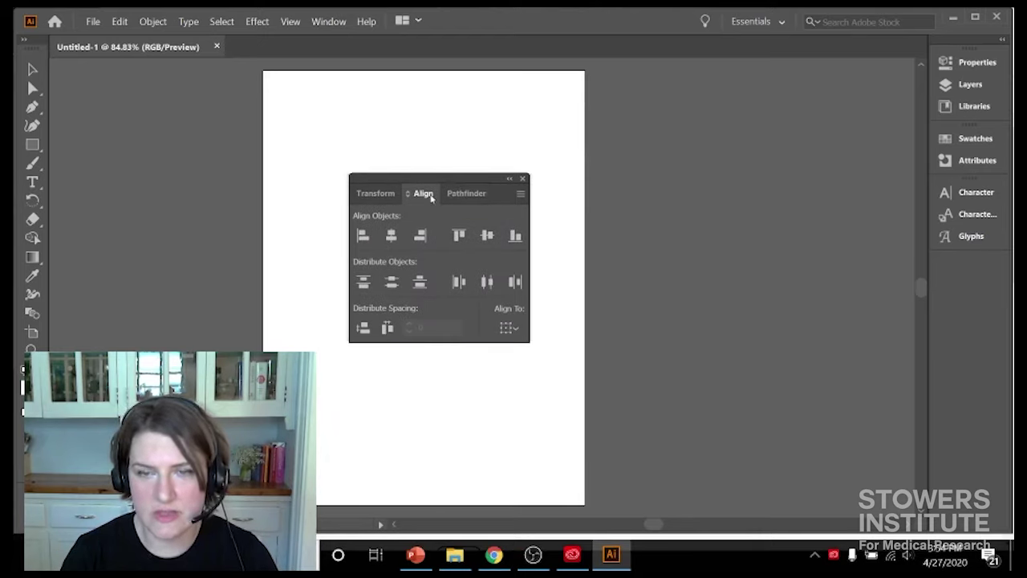
drag(431, 197, 983, 273)
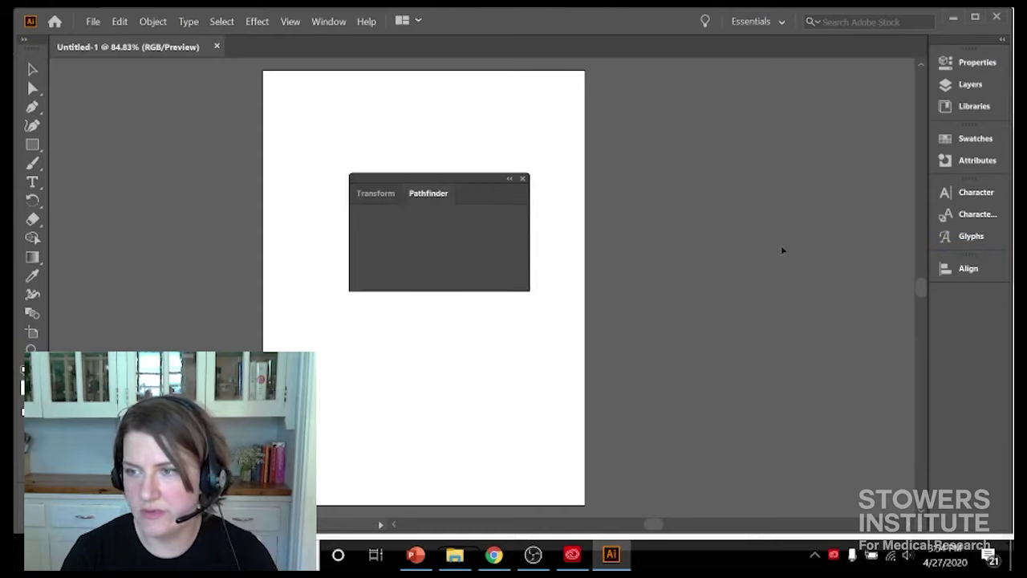
drag(392, 197, 974, 283)
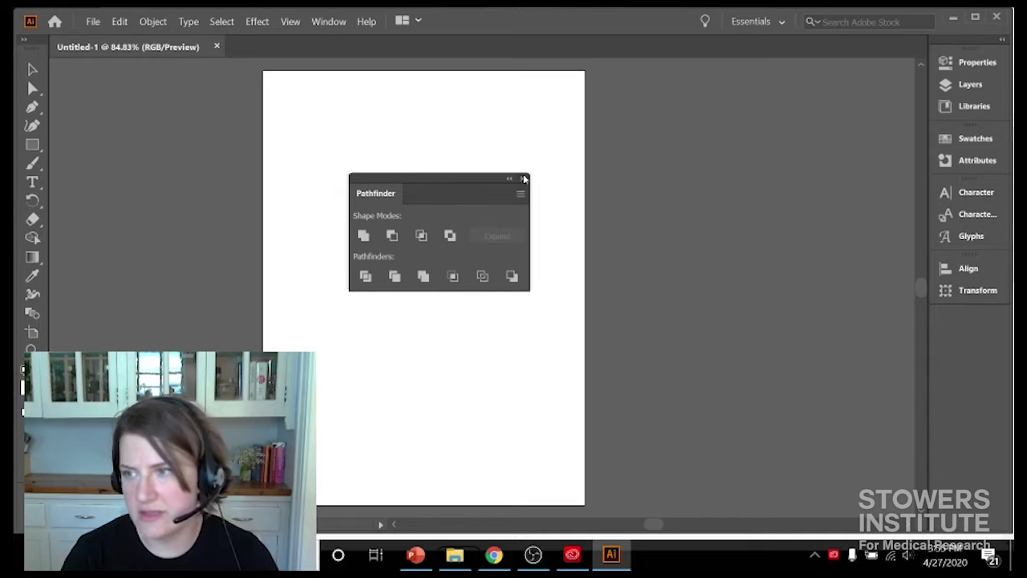
click(524, 178)
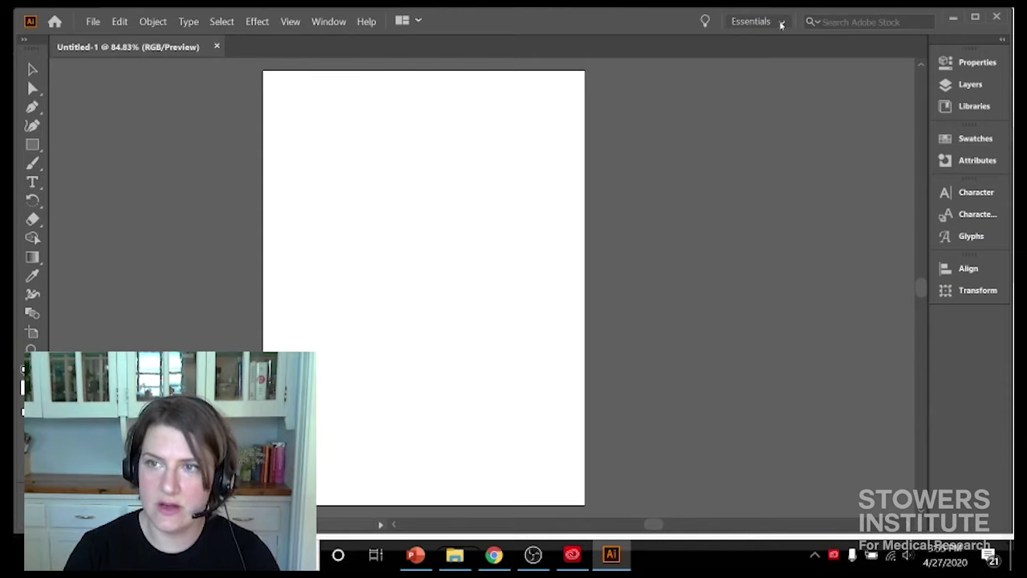
- Save the current panel layout as a new workspace named 'Figure Prep'
click(781, 25)
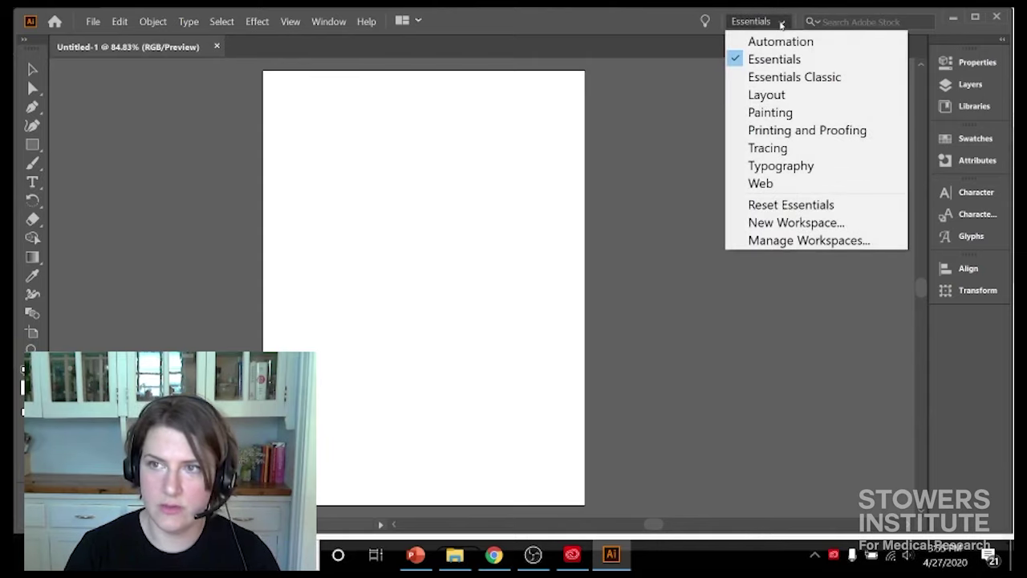
click(781, 25)
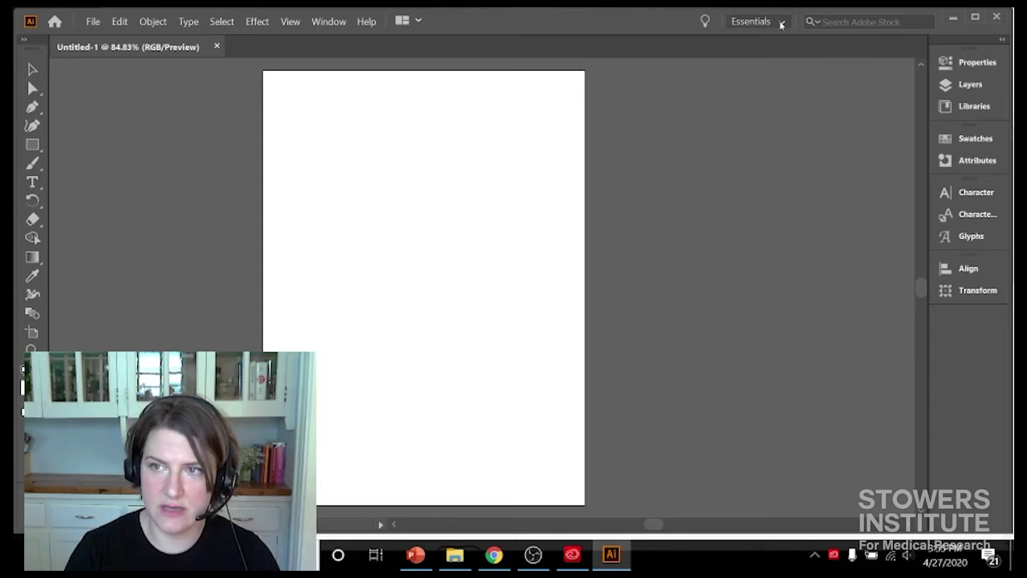
click(781, 25)
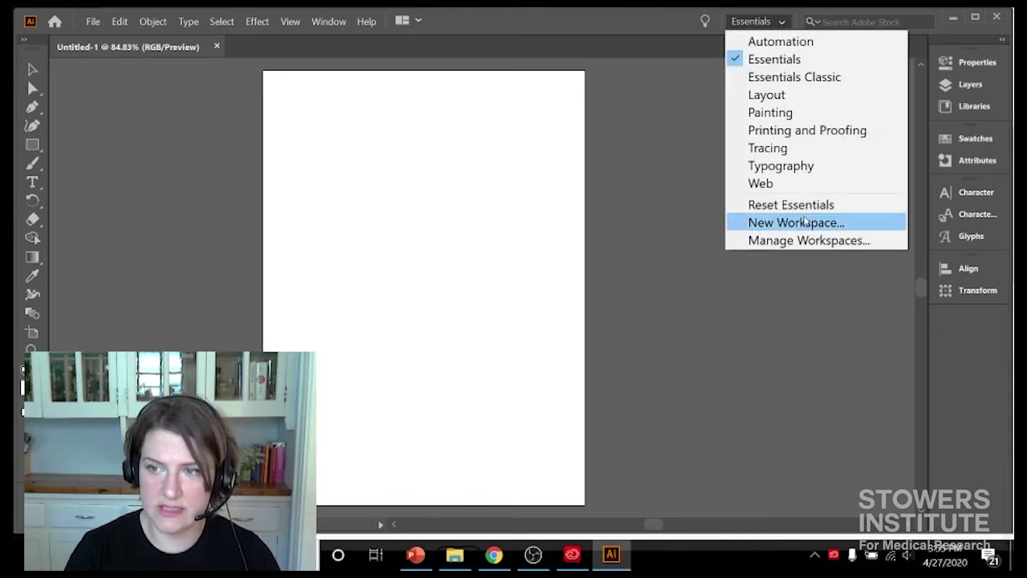
click(805, 222)
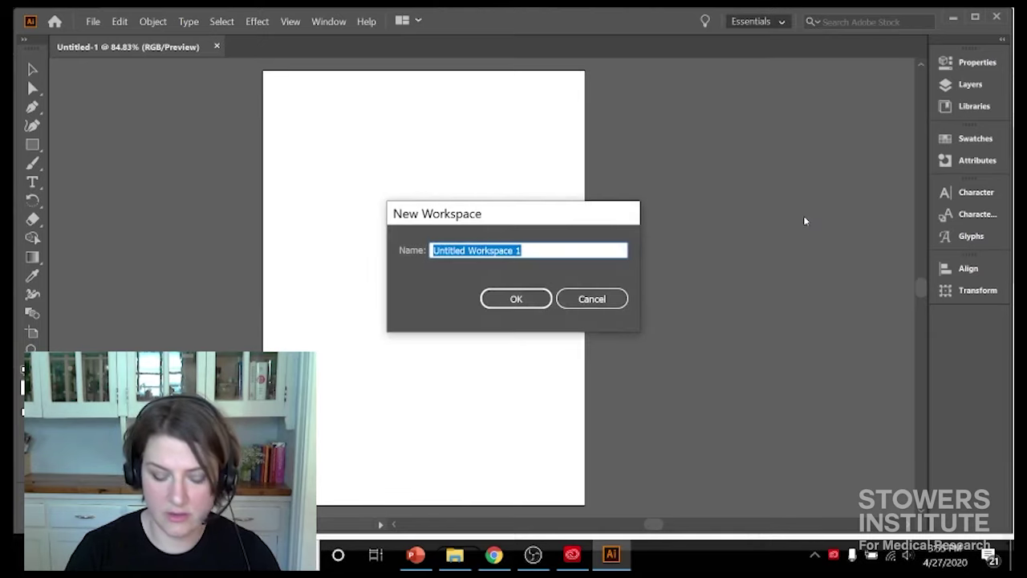
text(Fi)
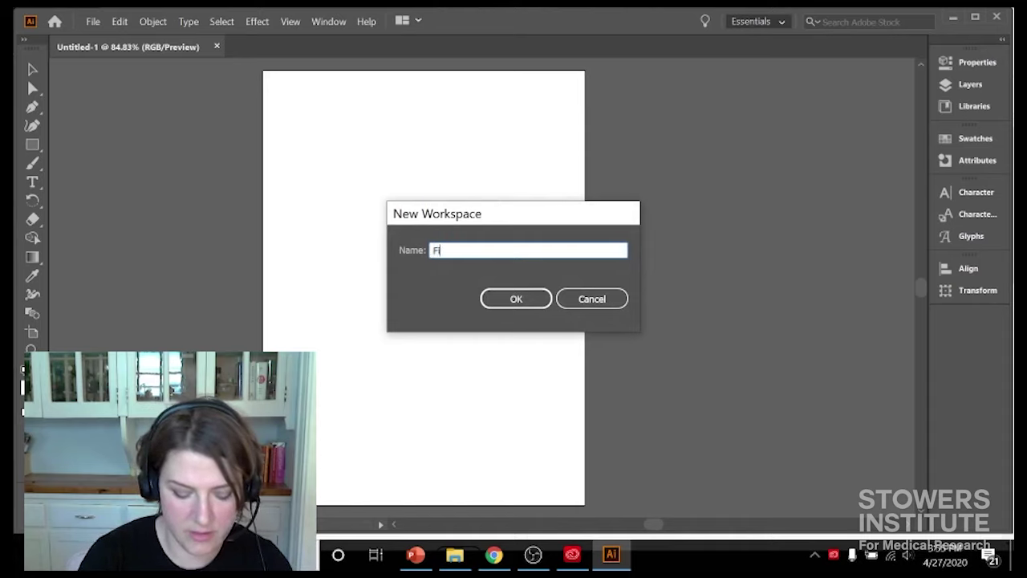
text(gure Pre)
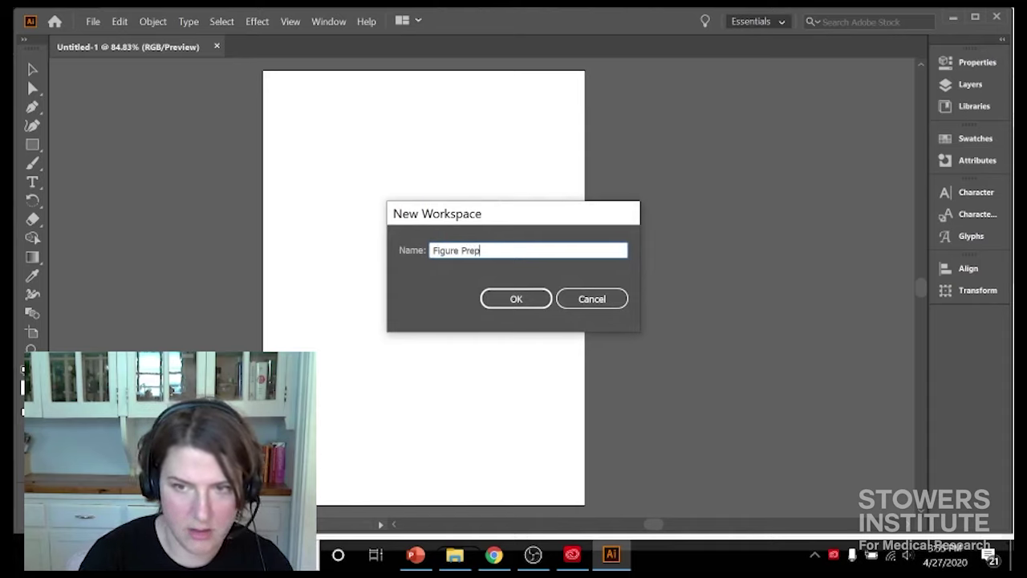
text(p)
click(495, 299)
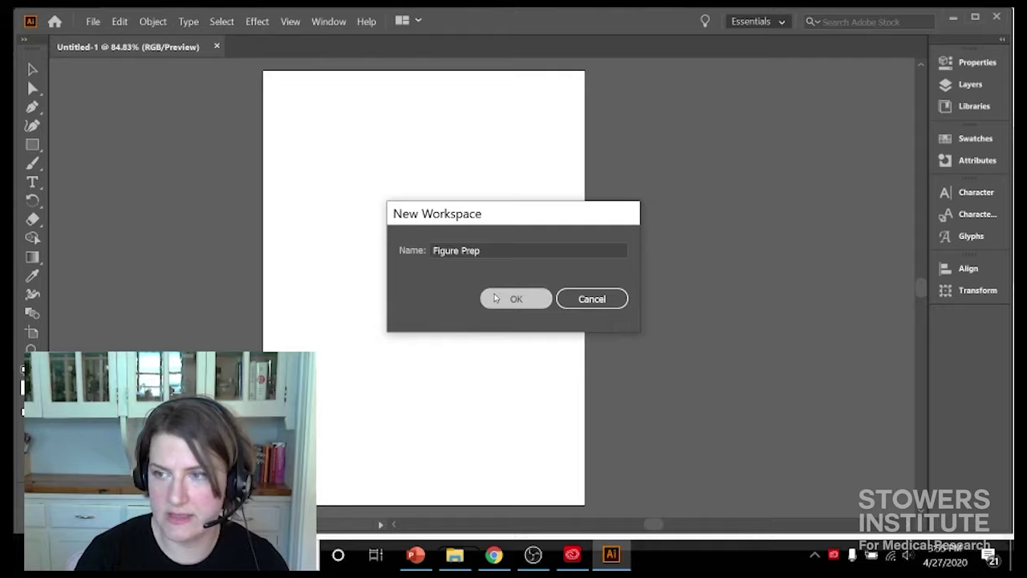
- Remove the Character panel, then reset Figure Prep to confirm the docked panels return
click(781, 22)
click(772, 41)
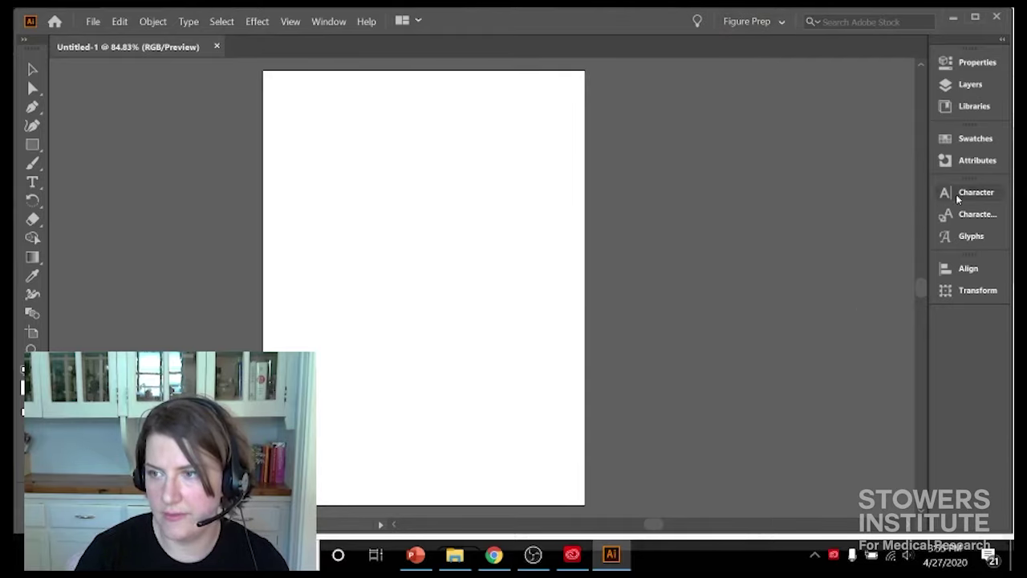
drag(977, 192, 482, 206)
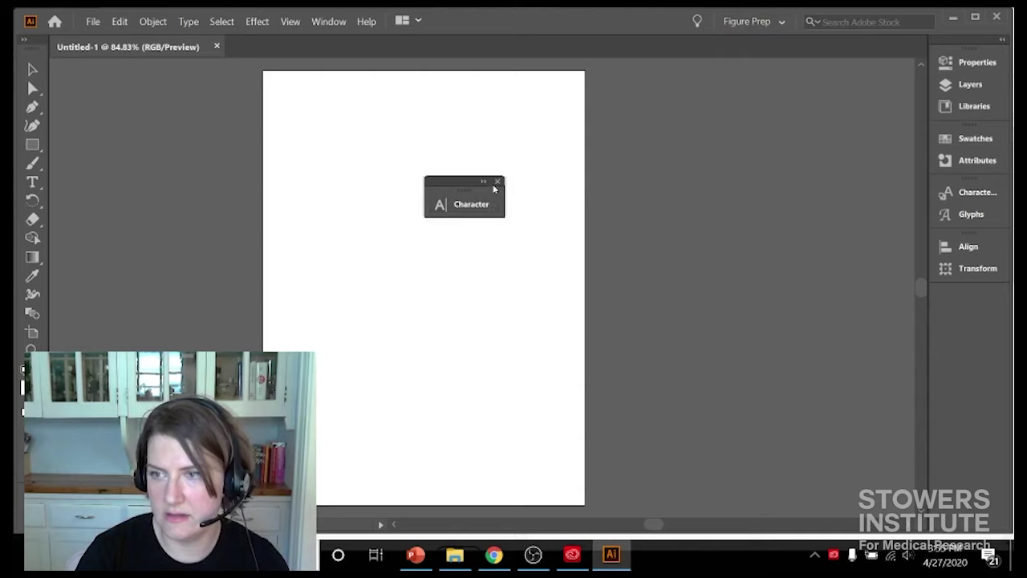
click(497, 182)
click(740, 19)
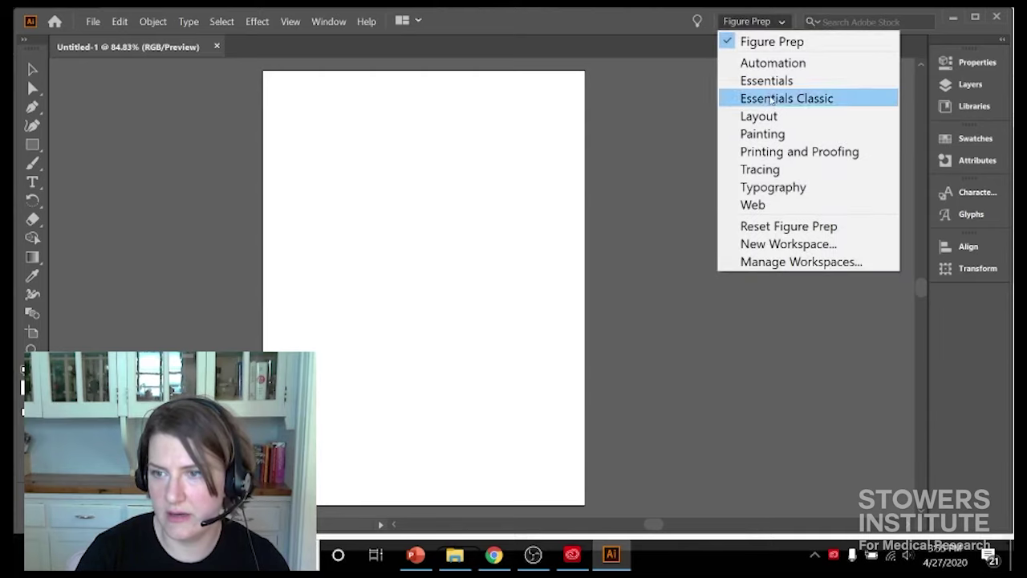
click(801, 228)
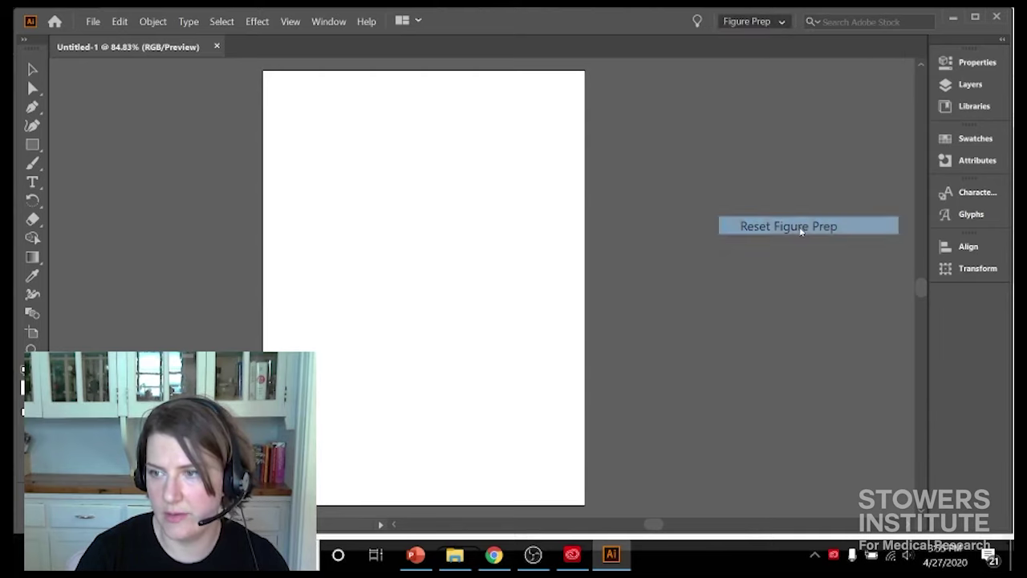